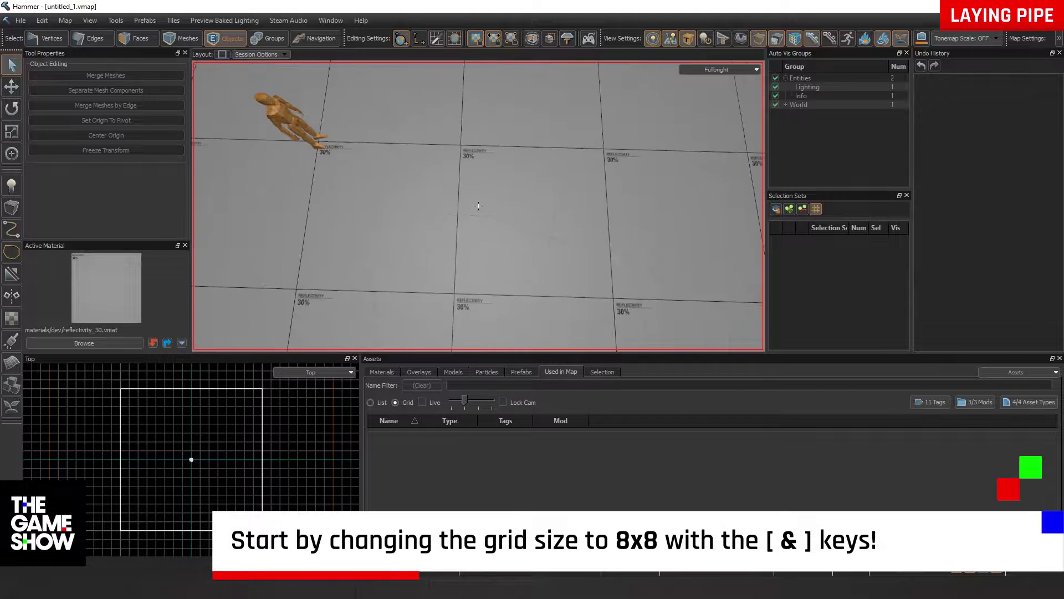
Set the grid size to 8 units.
{"action": "key", "text": "bracketleft"}
{"action": "key", "text": "bracketleft"}
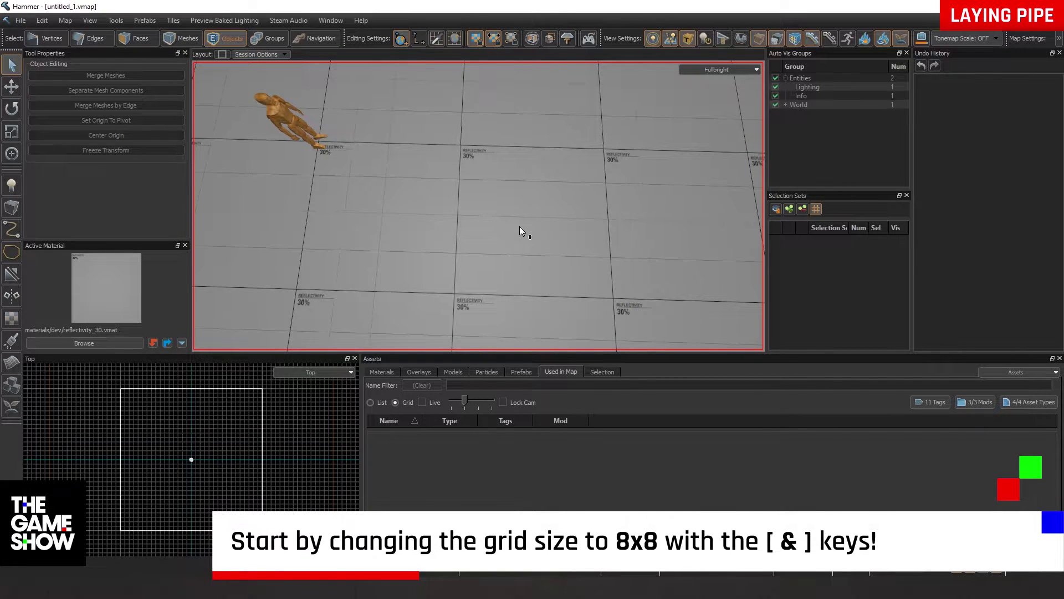
{"action": "key", "text": "bracketright"}
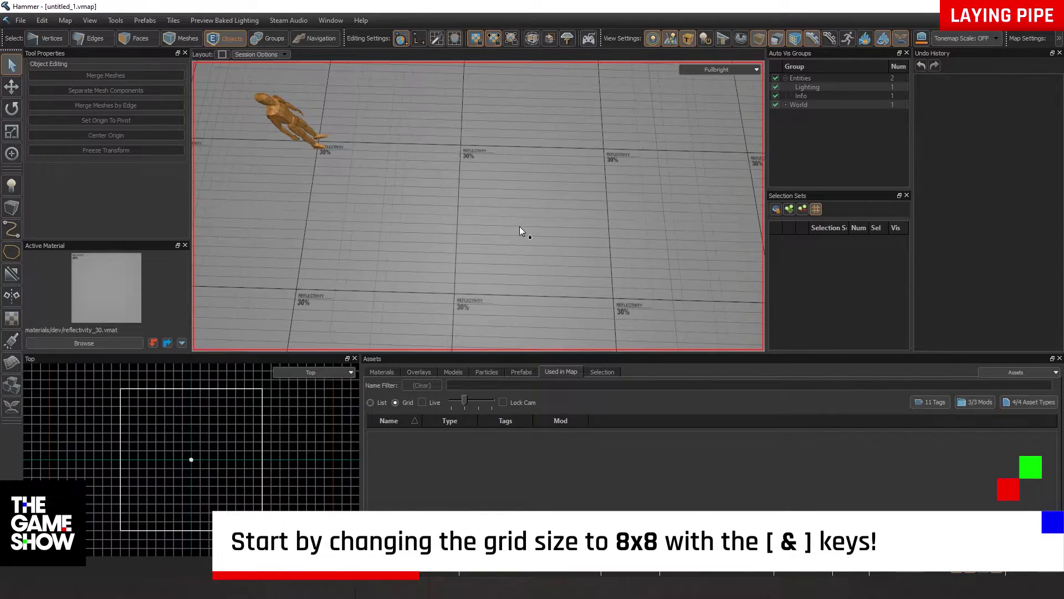
Draw an 8x8 quad on the floor along the dark grid line, using the quad geometry type.
{"action": "left_click", "coordinate": [13, 208]}
{"action": "left_click", "coordinate": [165, 97]}
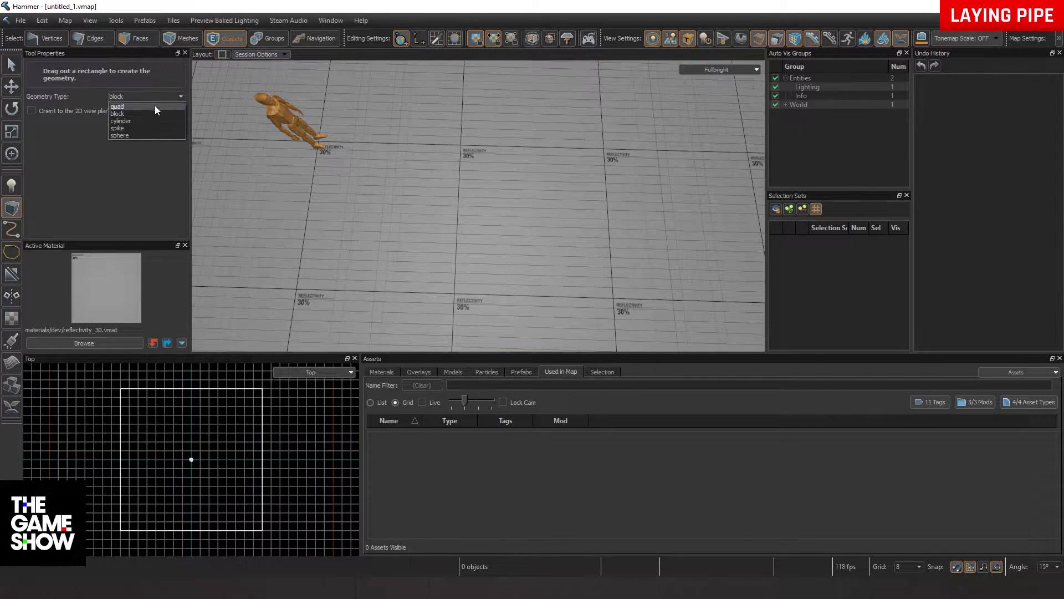
{"action": "left_click", "coordinate": [155, 106]}
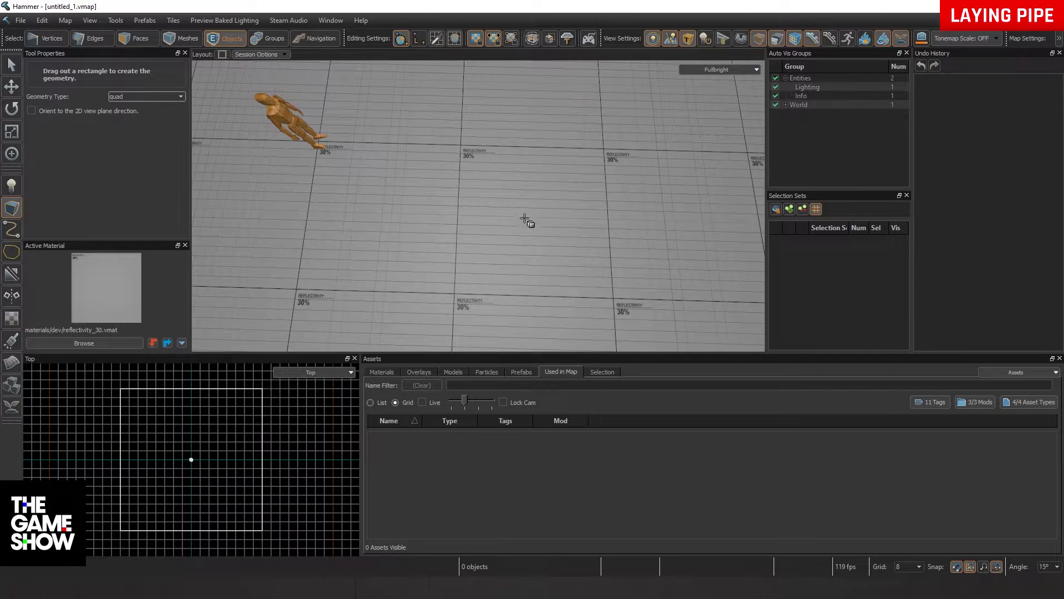
{"action": "left_click_drag", "start_coordinate": [460, 236], "coordinate": [469, 242]}
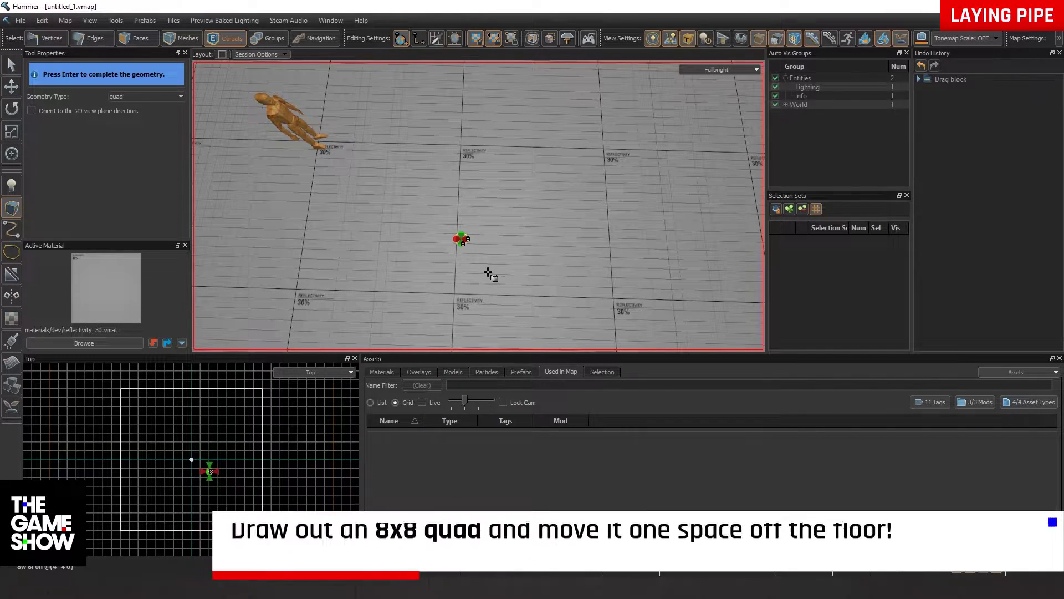
Complete the quad and raise it one 8-unit grid space above the floor.
{"action": "right_click_drag", "start_coordinate": [499, 292], "coordinate": [478, 206]}
{"action": "key", "text": "w"}
{"action": "left_click", "coordinate": [12, 88]}
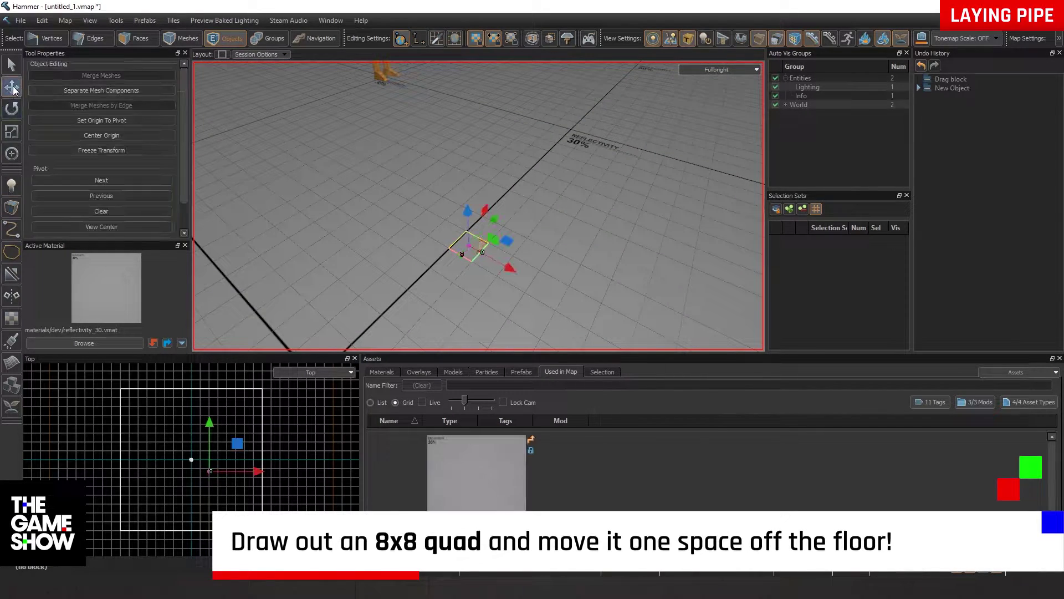
{"action": "left_click_drag", "start_coordinate": [468, 210], "coordinate": [467, 190]}
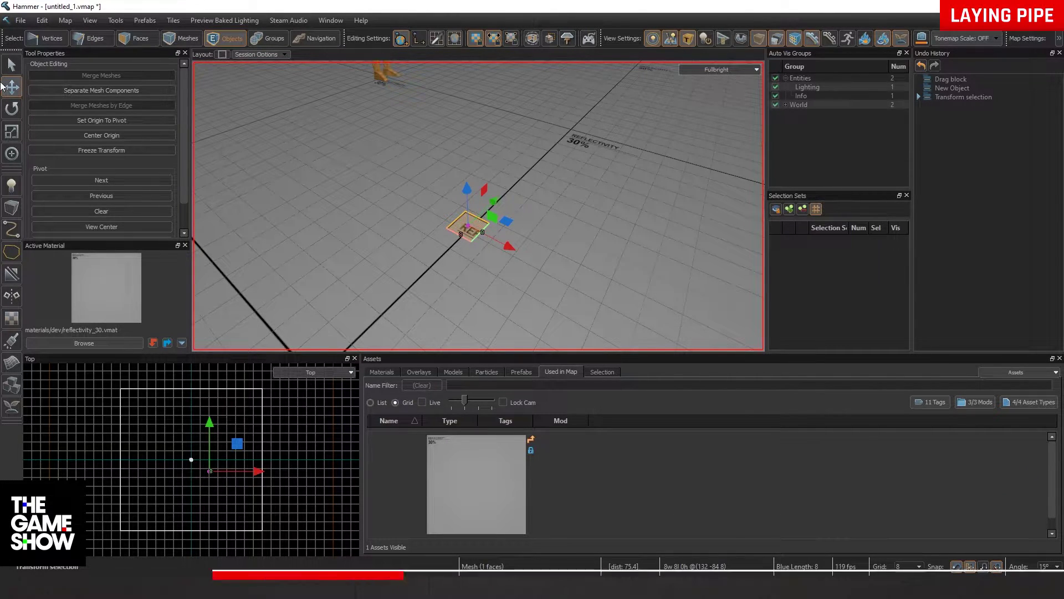
Create a tile mesh from the selected quad.
{"action": "right_click", "coordinate": [470, 237]}
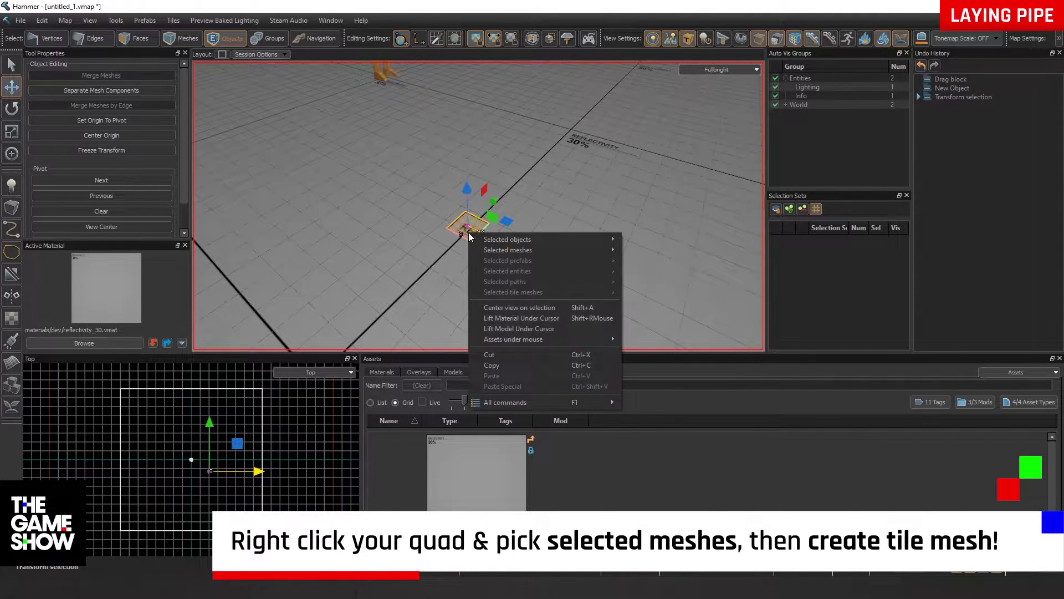
{"action": "mouse_move", "coordinate": [523, 250]}
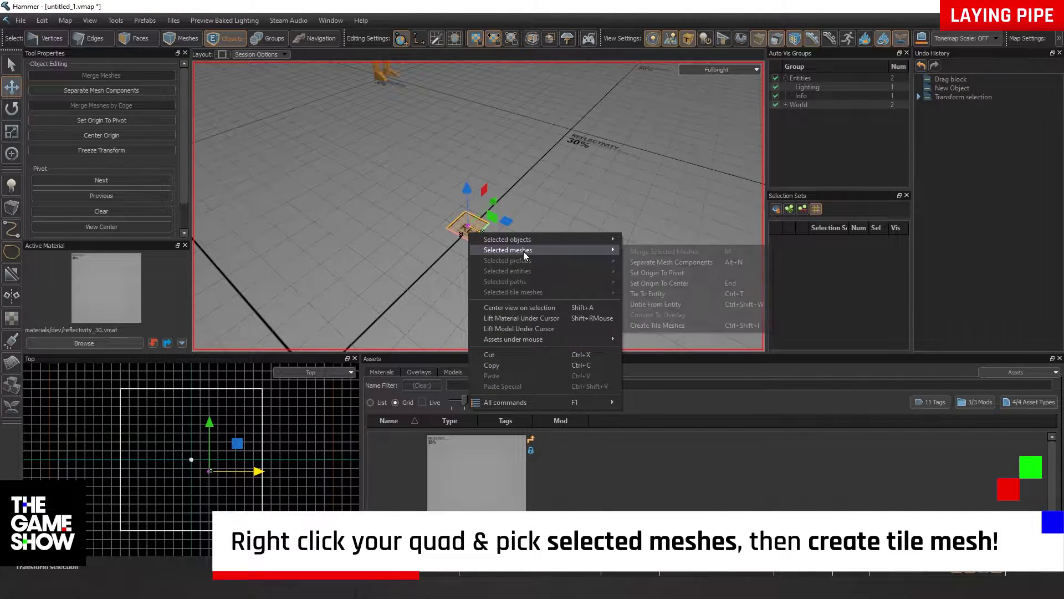
{"action": "left_click", "coordinate": [680, 325]}
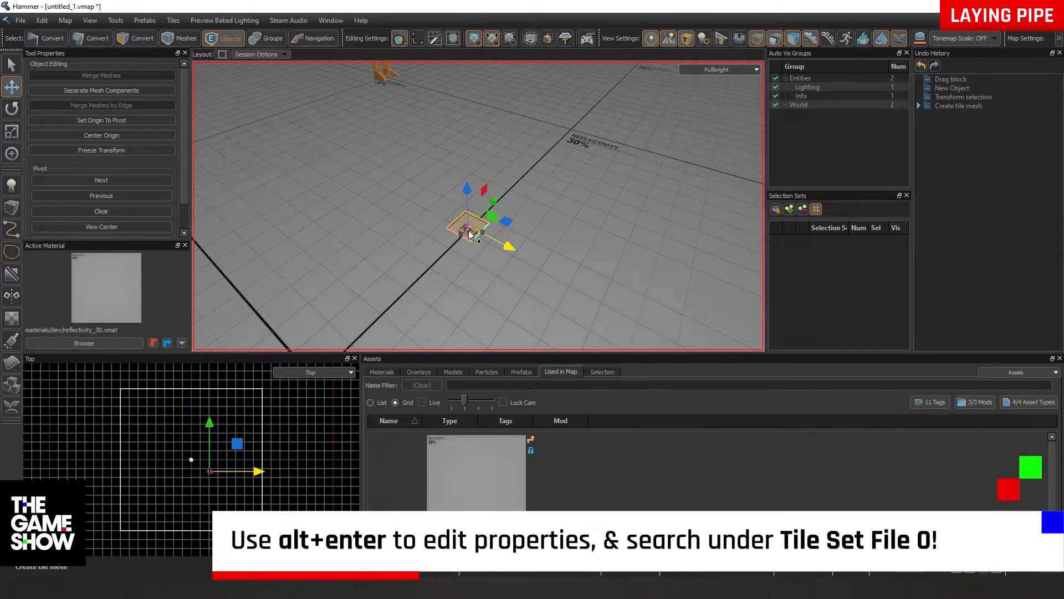
Filter the tilesets by "pipe" and assign pipe01_8_tileset.vmap as the tile mesh's Tile Set File 0.
{"action": "key", "text": "alt+Return"}
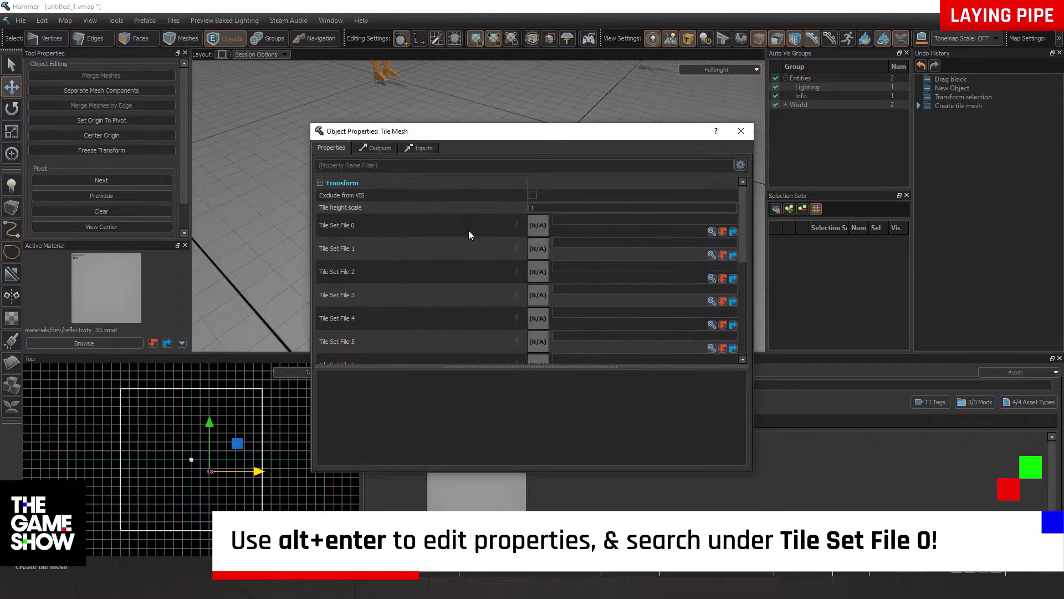
{"action": "left_click", "coordinate": [712, 231]}
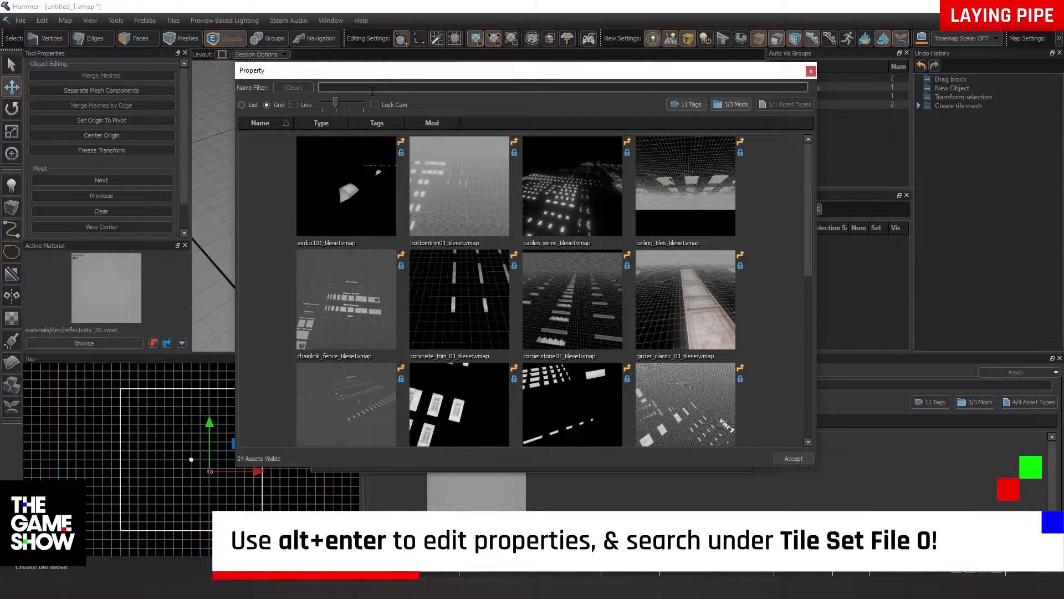
{"action": "type", "text": "pipe"}
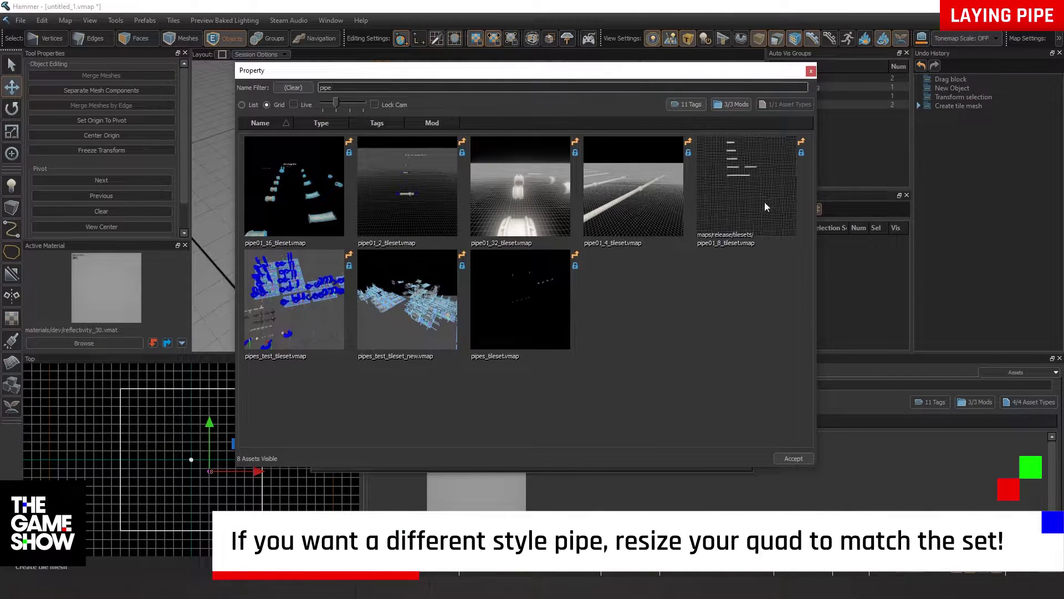
{"action": "left_click", "coordinate": [756, 184]}
{"action": "left_click", "coordinate": [794, 458]}
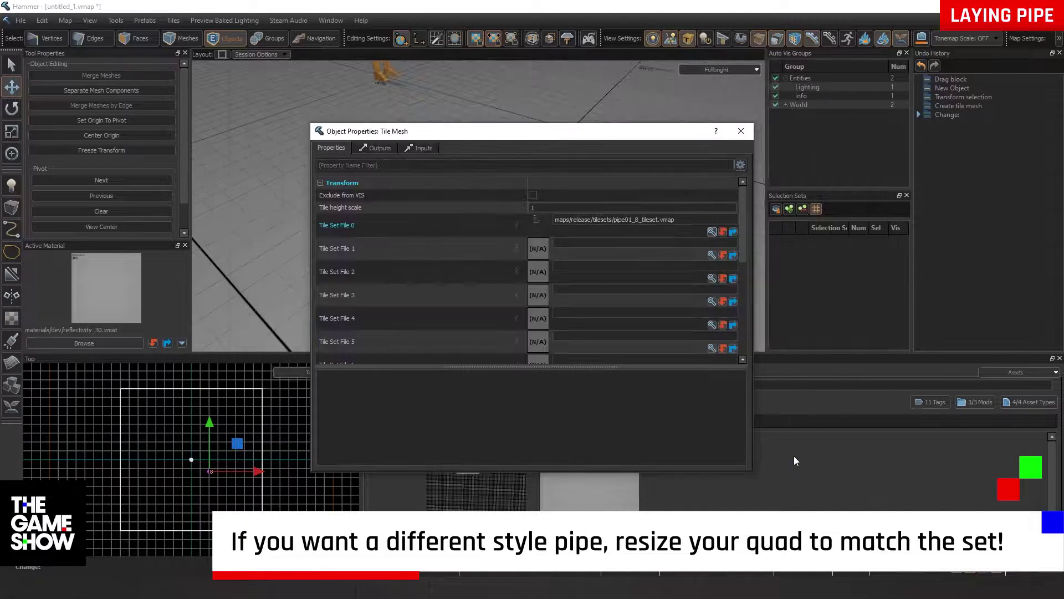
{"action": "left_click", "coordinate": [743, 133]}
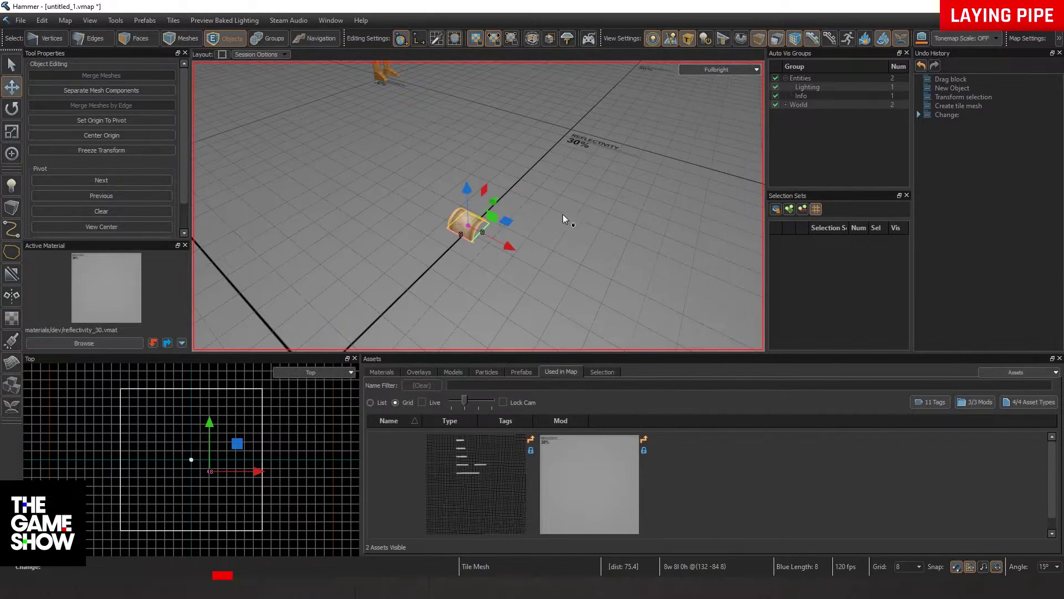
Extrude the pipe tile's end edge 8 units, and extrude the new tile's front side edge 16 units to form a bend.
{"action": "right_click_drag", "start_coordinate": [555, 271], "coordinate": [478, 205]}
{"action": "key", "text": "w"}
{"action": "key", "text": "s"}
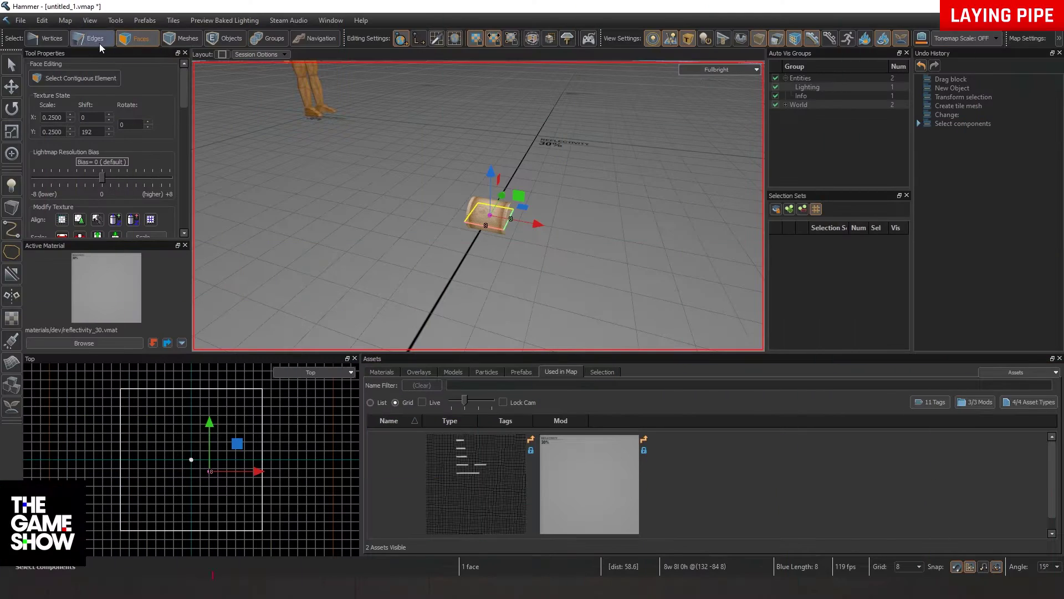
{"action": "left_click", "coordinate": [95, 39]}
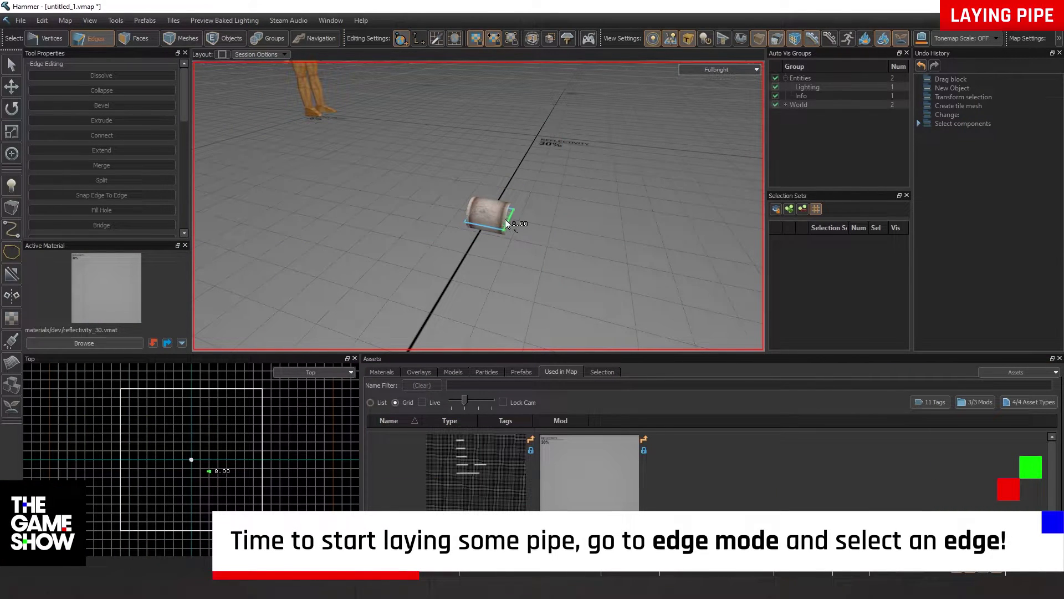
{"action": "left_click", "coordinate": [508, 221]}
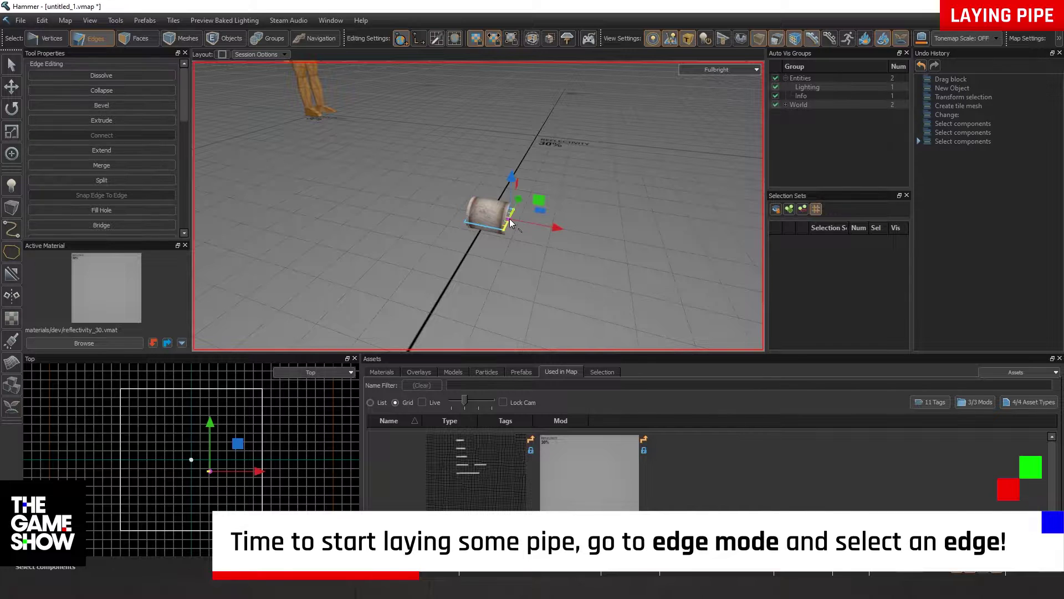
{"action": "mouse_move", "coordinate": [556, 224]}
{"action": "left_mouse_down", "text": "shift"}
{"action": "mouse_move", "coordinate": [527, 228]}
{"action": "mouse_move", "coordinate": [704, 241]}
{"action": "mouse_move", "coordinate": [549, 234]}
{"action": "left_mouse_up", "text": "shift"}
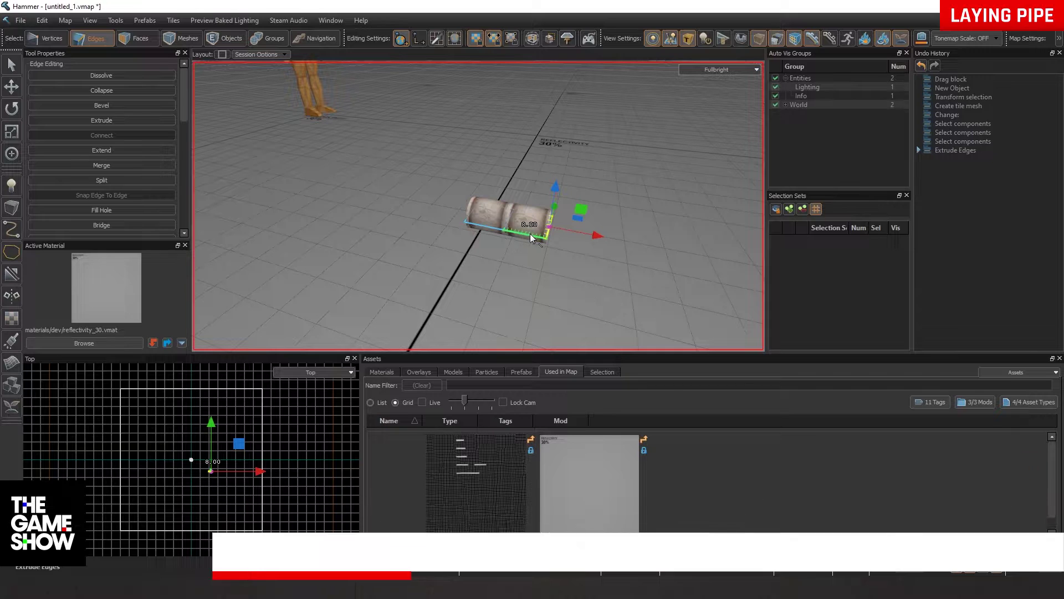
{"action": "left_click", "coordinate": [528, 234]}
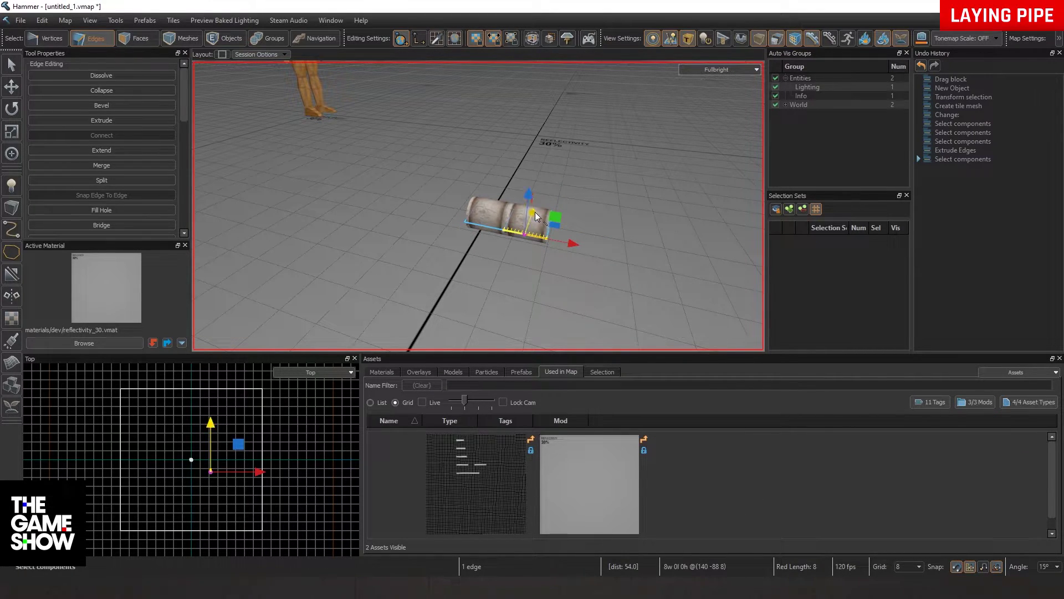
{"action": "left_click_drag", "start_coordinate": [536, 211], "coordinate": [494, 311], "text": "shift"}
Try moving the long outer edge of the 16-unit pipe segment sideways and vertically.
{"action": "left_click", "coordinate": [537, 271]}
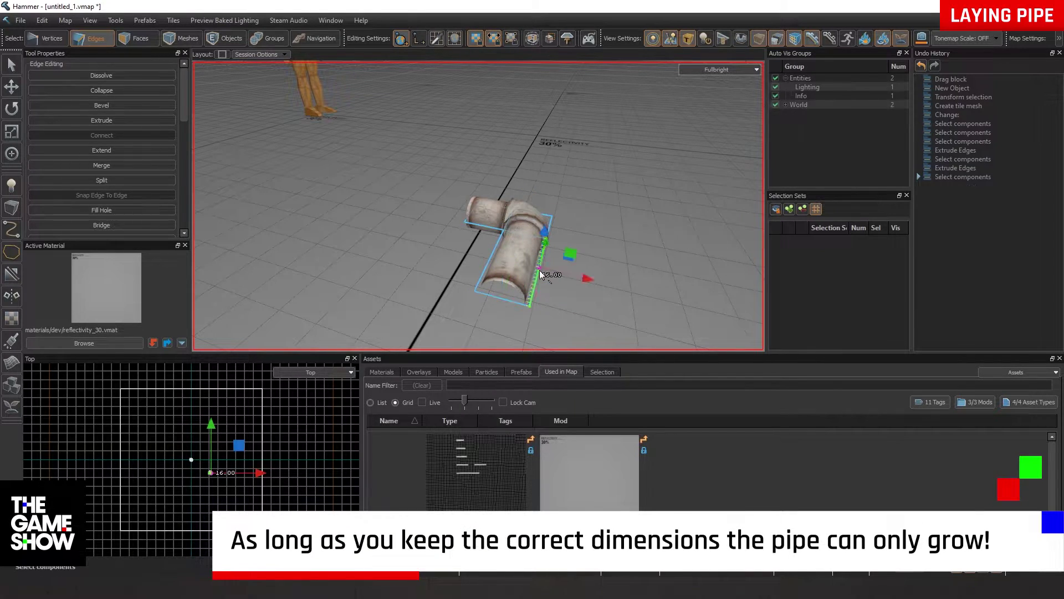
{"action": "mouse_move", "coordinate": [589, 279]}
{"action": "left_mouse_down"}
{"action": "mouse_move", "coordinate": [648, 281]}
{"action": "mouse_move", "coordinate": [589, 280]}
{"action": "left_mouse_up"}
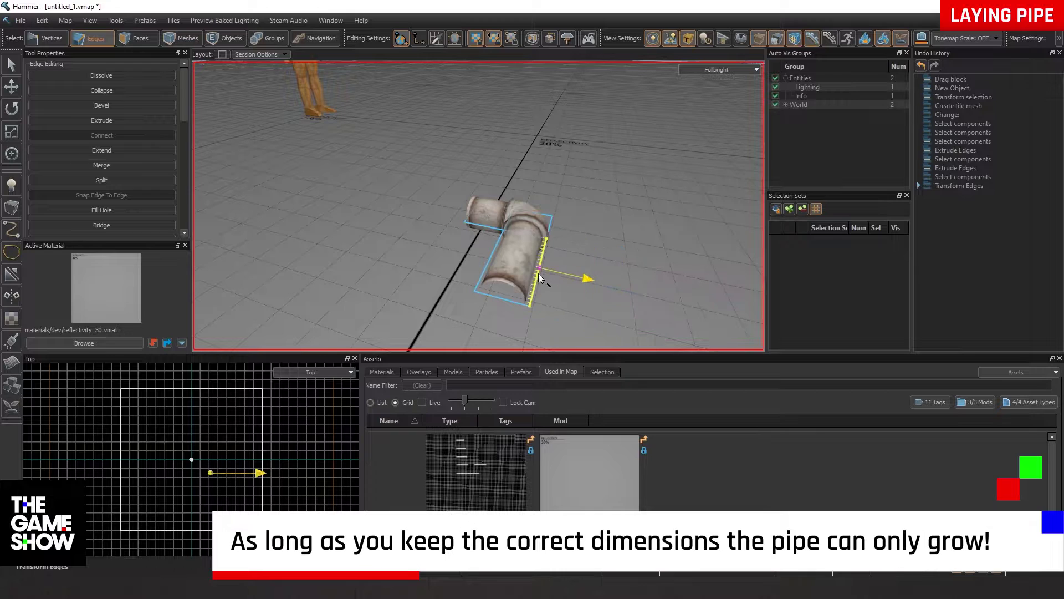
{"action": "left_click_drag", "start_coordinate": [544, 233], "coordinate": [546, 255]}
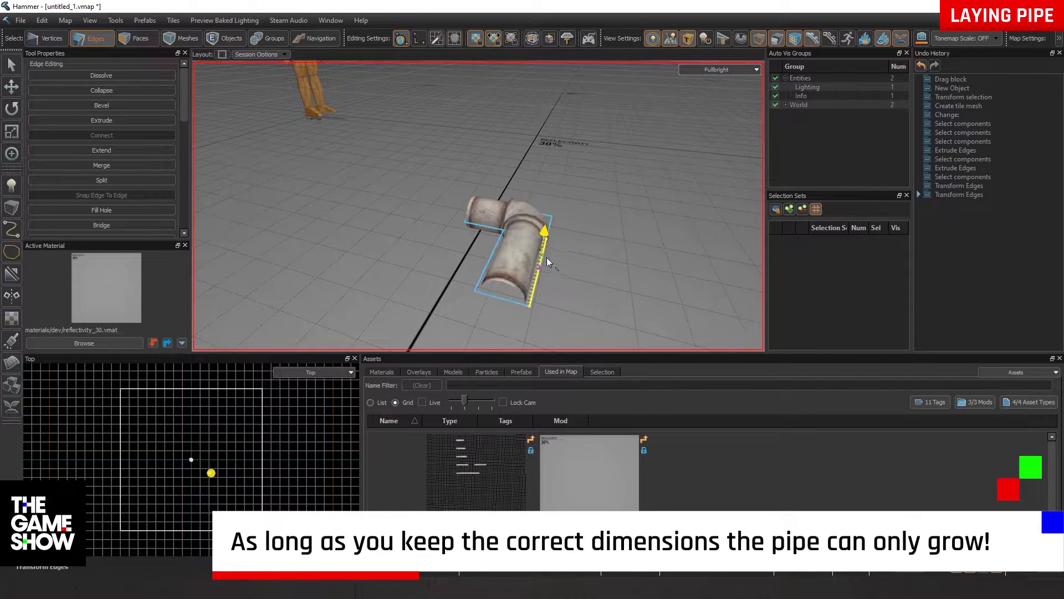
Extrude the open end edge of the pipe by 16 units and again by 8 units in the same direction.
{"action": "left_click", "coordinate": [508, 298]}
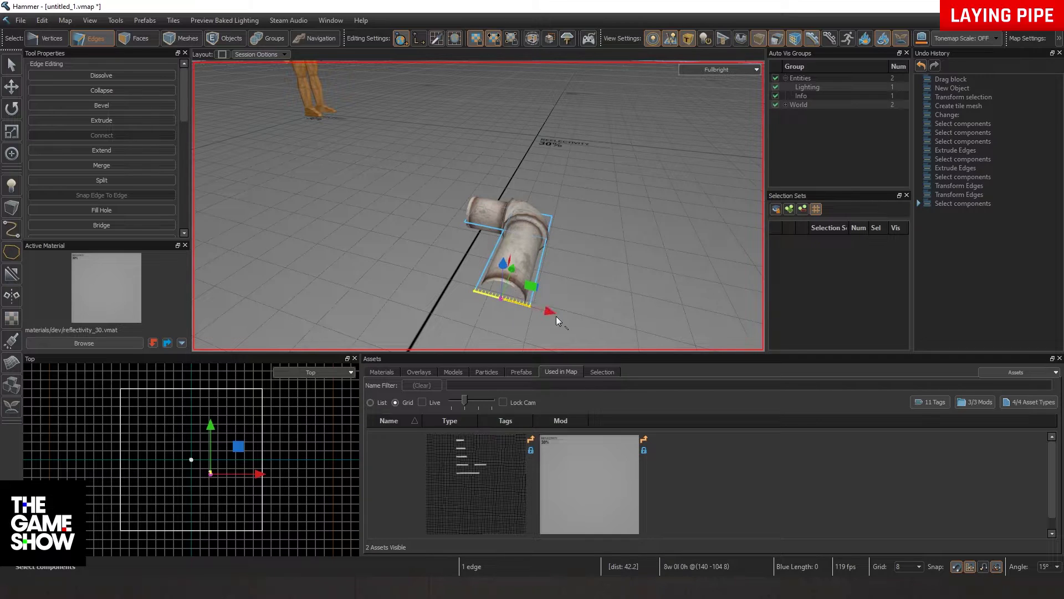
{"action": "left_click_drag", "start_coordinate": [515, 274], "coordinate": [474, 395], "text": "shift"}
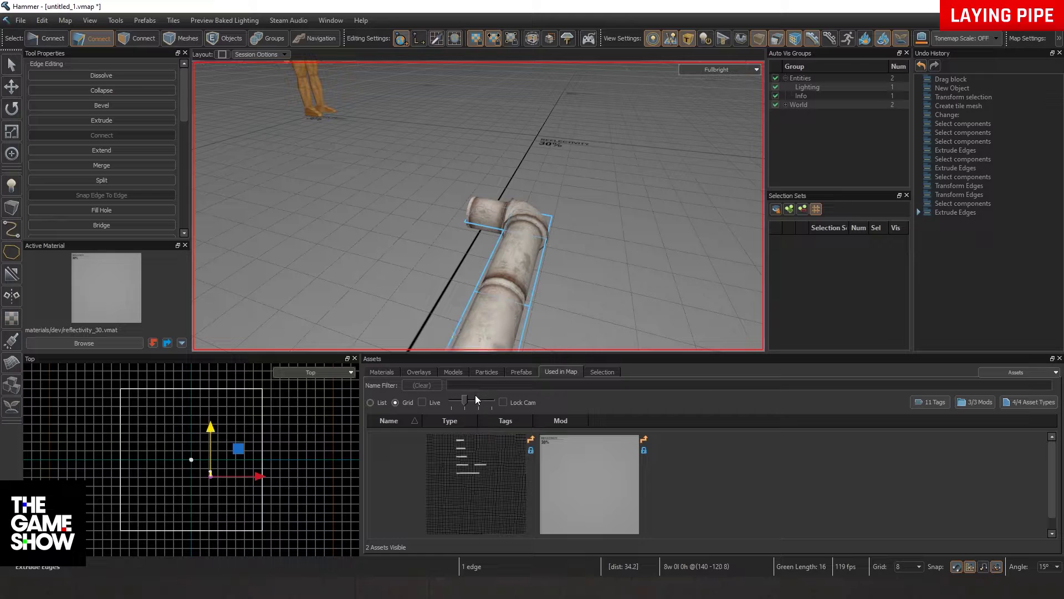
{"action": "right_click_drag", "start_coordinate": [596, 234], "coordinate": [596, 235]}
{"action": "key", "text": "s"}
{"action": "key", "text": "a"}
{"action": "key", "text": "a"}
{"action": "right_click_drag", "start_coordinate": [478, 205], "coordinate": [478, 206]}
{"action": "key", "text": "w"}
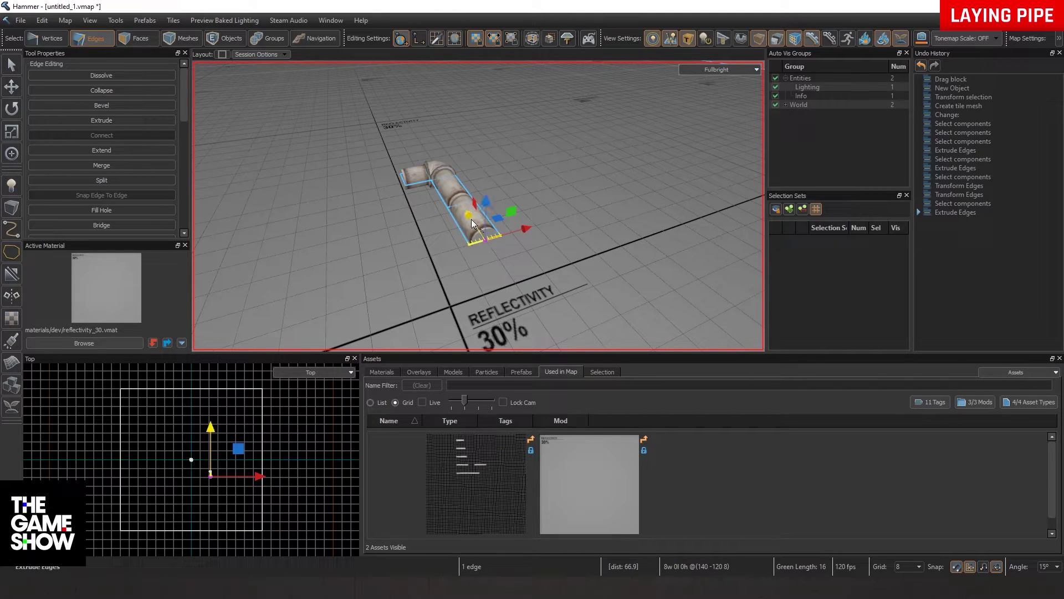
{"action": "left_click_drag", "start_coordinate": [470, 217], "coordinate": [497, 259], "text": "shift"}
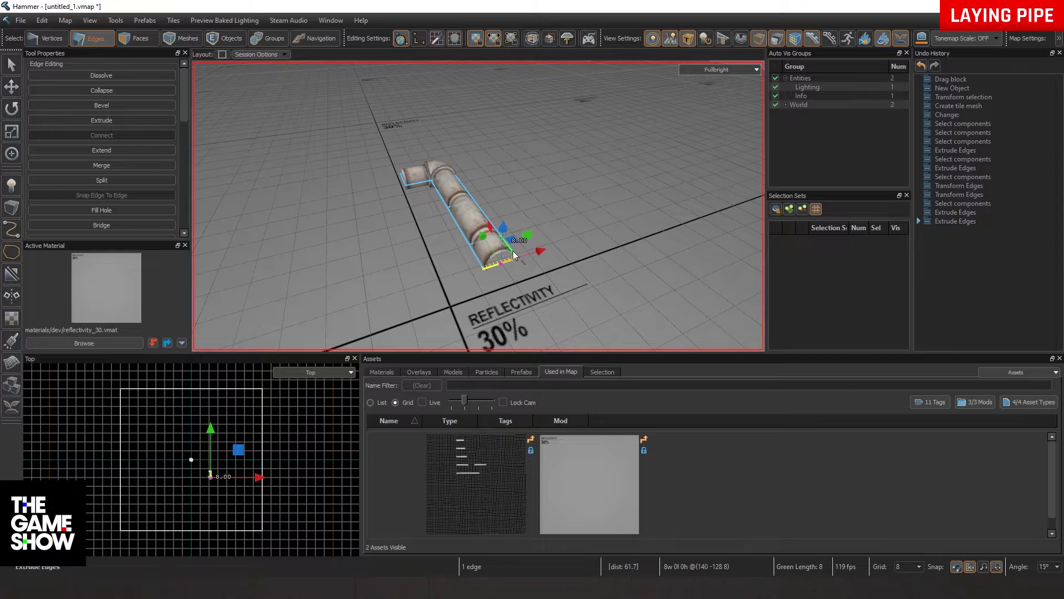
Extrude the side edge of the last 8-unit tile 40 units at a right angle, and add an 8-unit tile at its end.
{"action": "left_click", "coordinate": [513, 252]}
{"action": "left_click_drag", "start_coordinate": [550, 237], "coordinate": [669, 201], "text": "shift"}
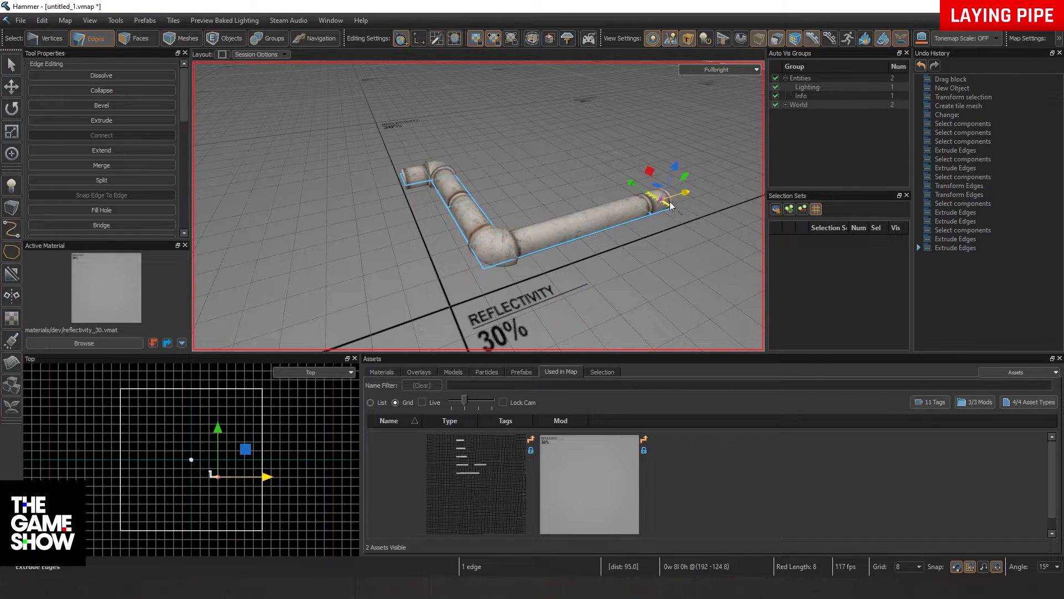
Extrude the side edge of the new 8-unit end tile 24 units to form another bend.
{"action": "left_click", "coordinate": [646, 205]}
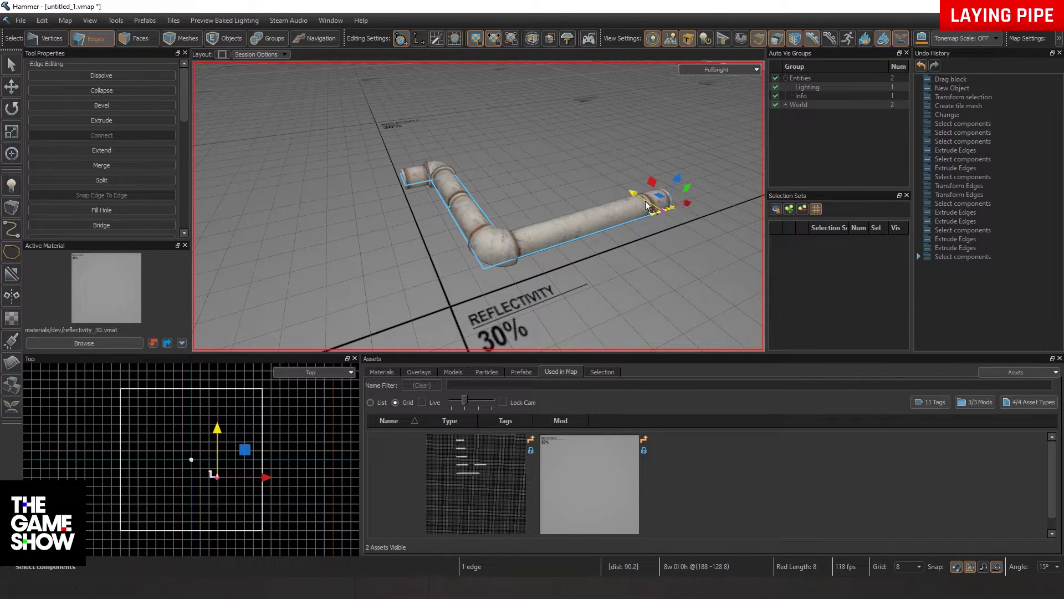
{"action": "left_click_drag", "start_coordinate": [645, 200], "coordinate": [744, 284], "text": "shift"}
{"action": "right_click_drag", "start_coordinate": [479, 206], "coordinate": [560, 205]}
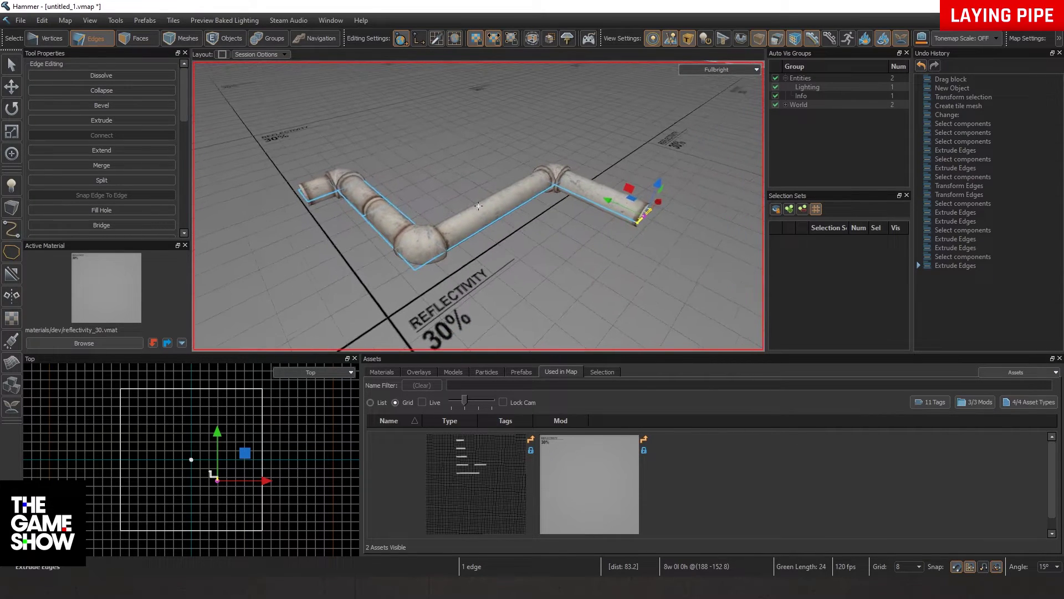
Set the detail tile property of the middle corner face to high.
{"action": "left_click", "coordinate": [149, 40]}
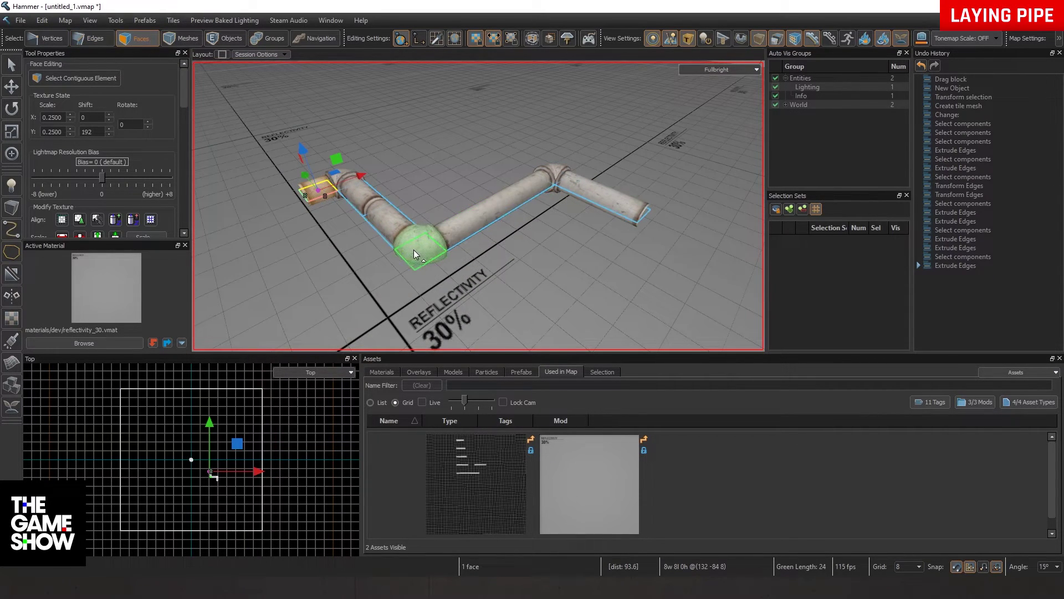
{"action": "left_click", "coordinate": [416, 247]}
{"action": "right_click", "coordinate": [418, 250]}
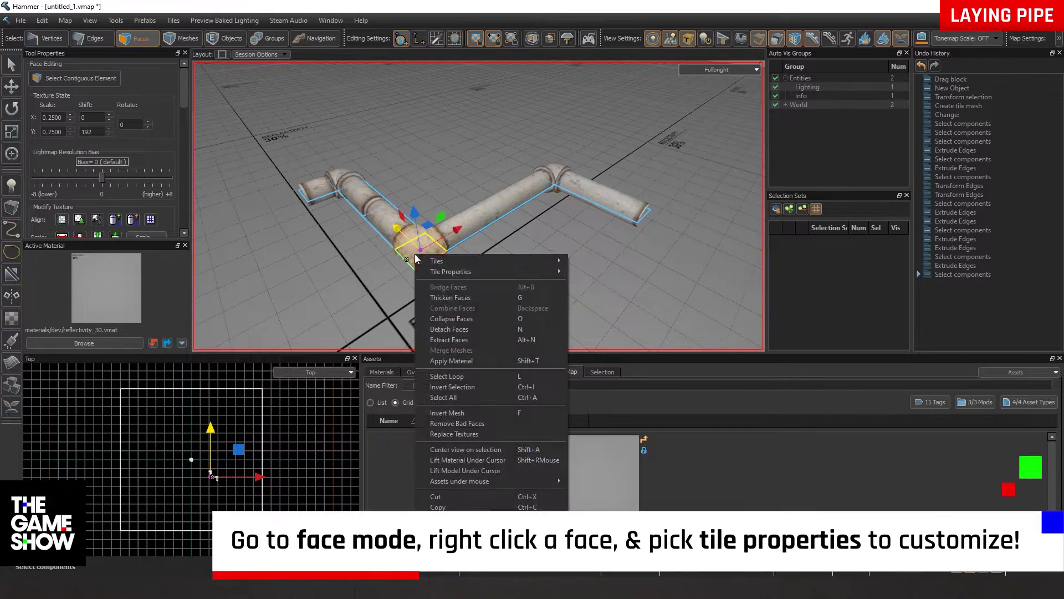
{"action": "mouse_move", "coordinate": [470, 271]}
{"action": "mouse_move", "coordinate": [624, 310]}
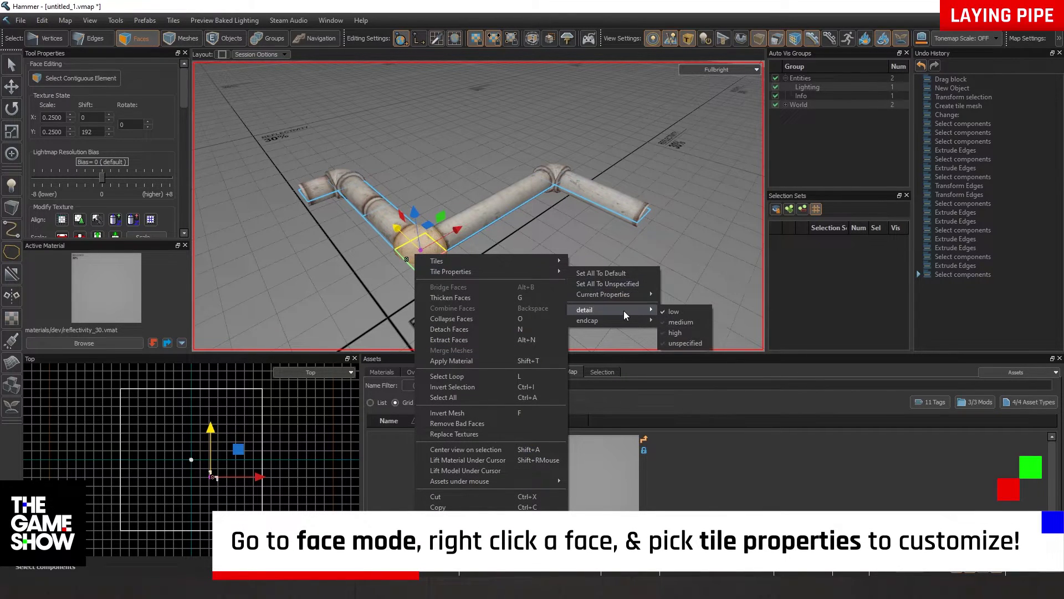
{"action": "left_click", "coordinate": [690, 328]}
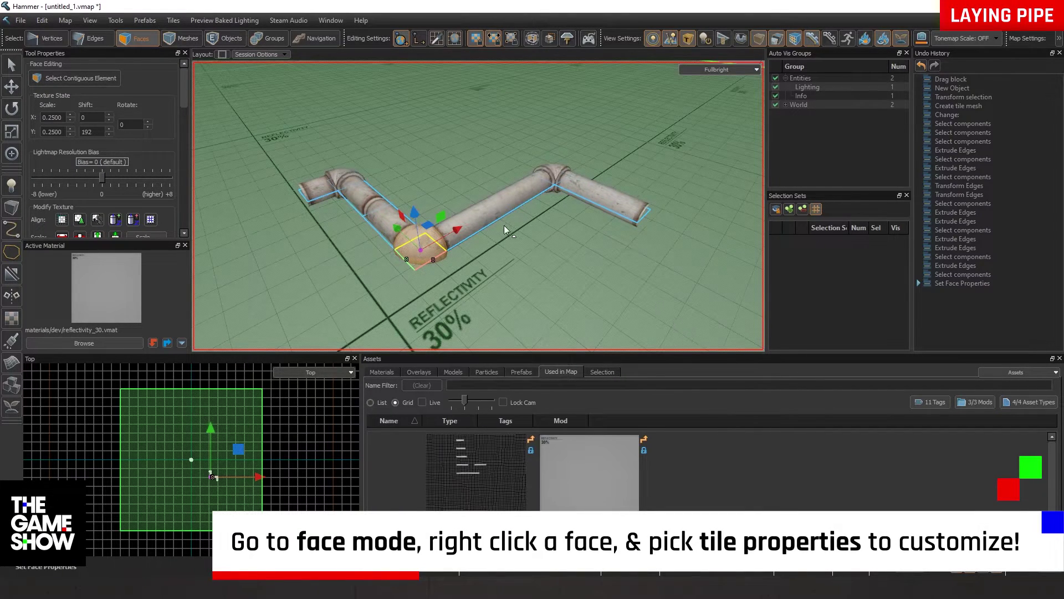
Set the detail tile property of the long pipe face between the two bends to high.
{"action": "right_click", "coordinate": [480, 211]}
{"action": "mouse_move", "coordinate": [516, 229]}
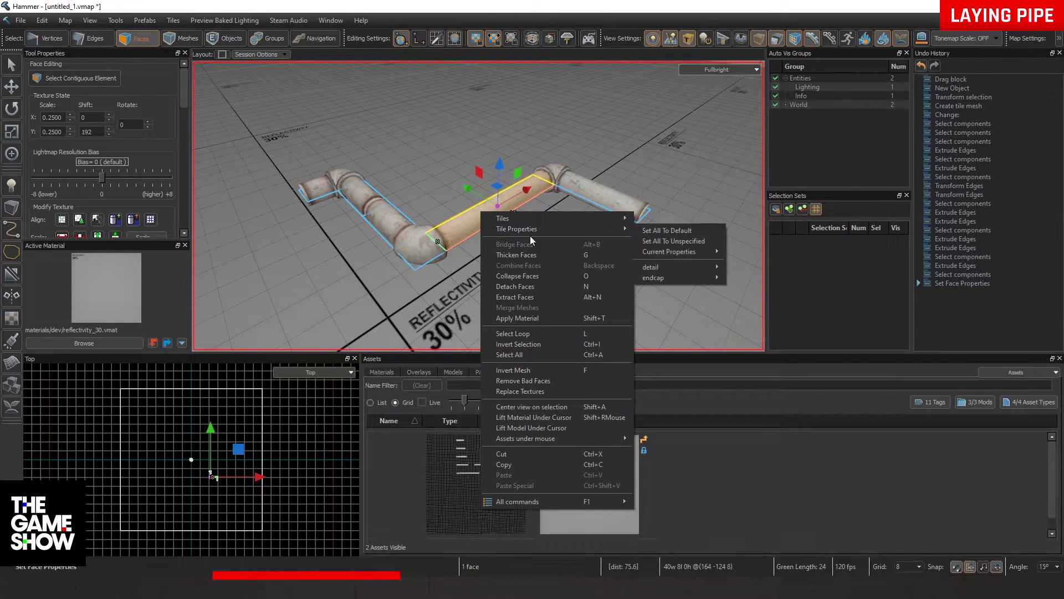
{"action": "mouse_move", "coordinate": [685, 269]}
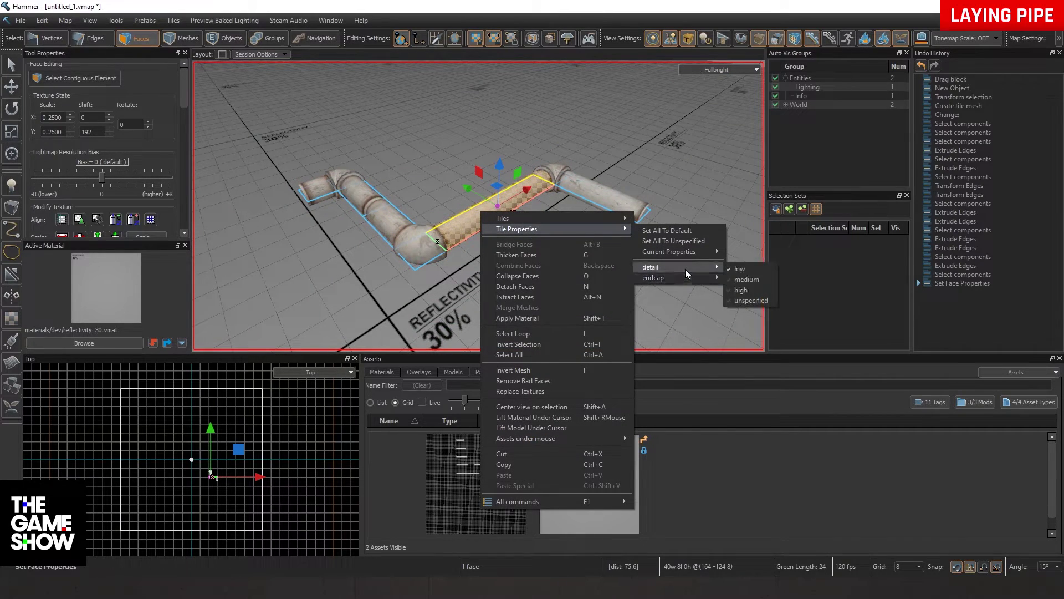
{"action": "left_click", "coordinate": [756, 288]}
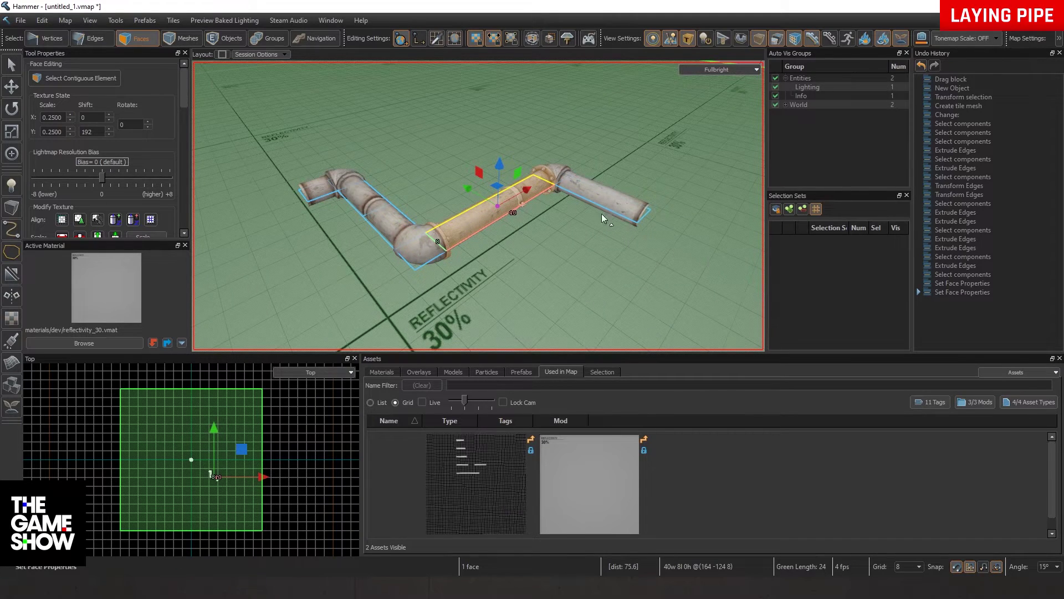
Change the detail tile property of the pipe face at the open end and set its endcap property to yes.
{"action": "right_click", "coordinate": [607, 200]}
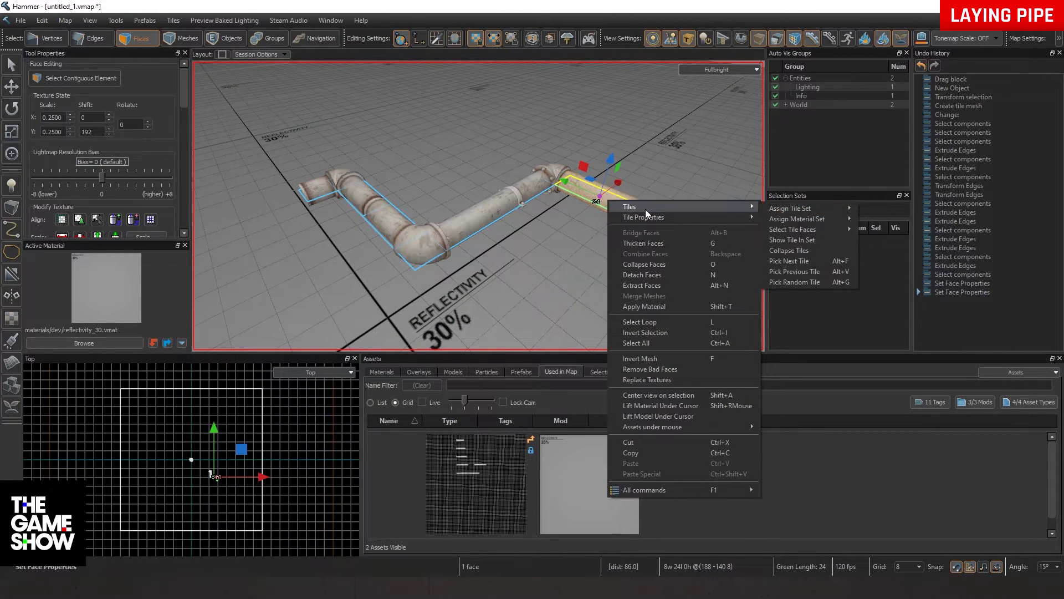
{"action": "mouse_move", "coordinate": [653, 216]}
{"action": "mouse_move", "coordinate": [813, 255]}
{"action": "left_click", "coordinate": [875, 269]}
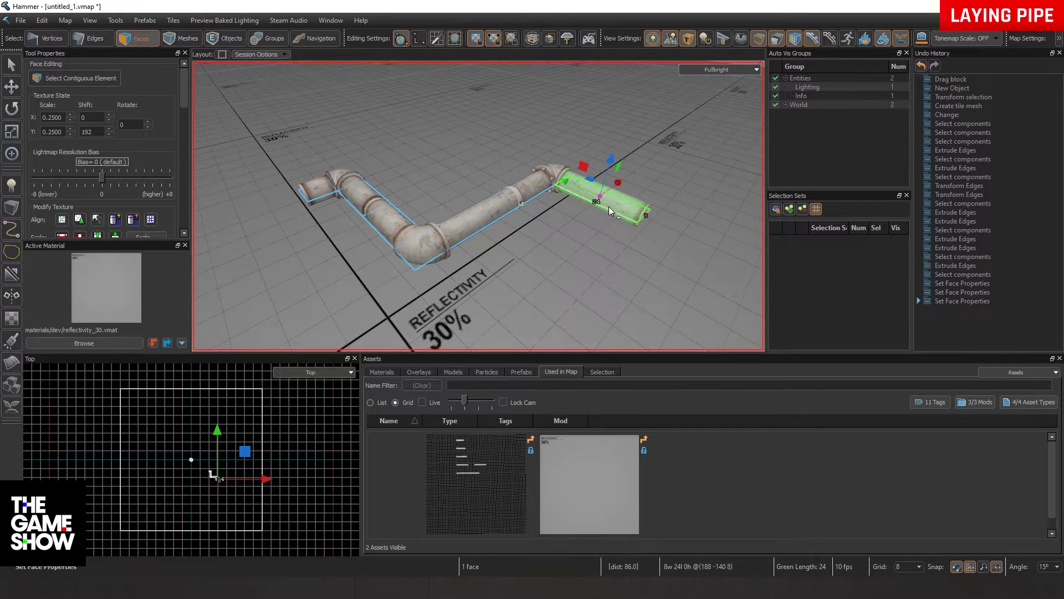
{"action": "right_click", "coordinate": [619, 209]}
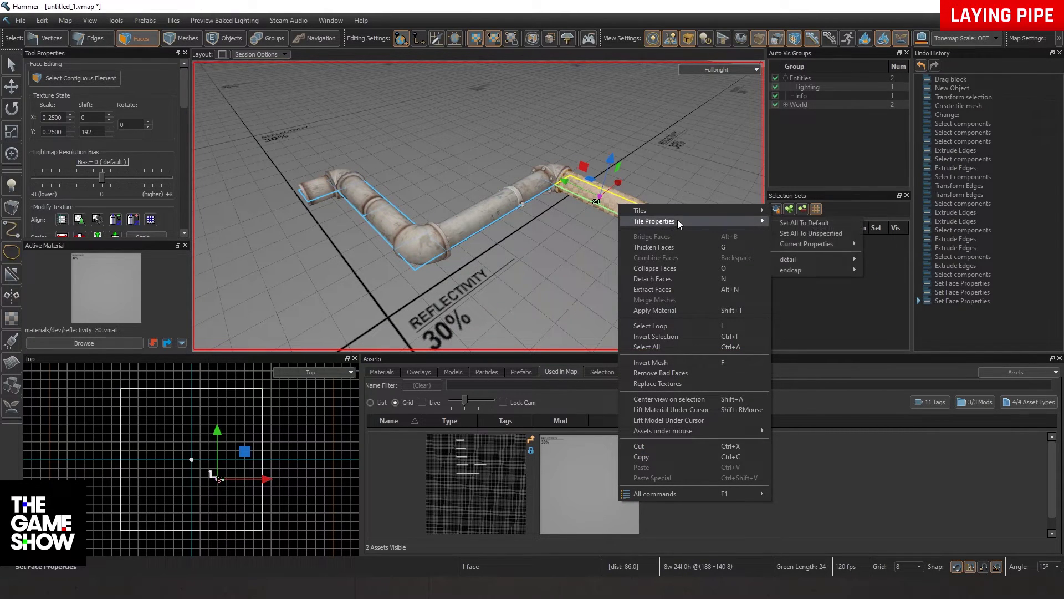
{"action": "mouse_move", "coordinate": [741, 224]}
{"action": "mouse_move", "coordinate": [805, 270]}
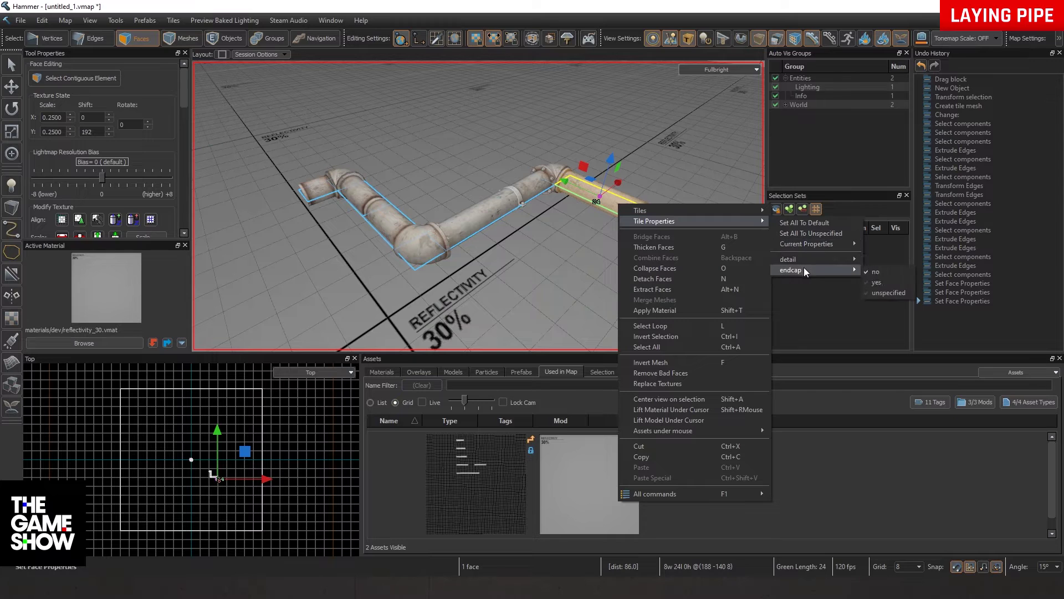
{"action": "left_click", "coordinate": [892, 282]}
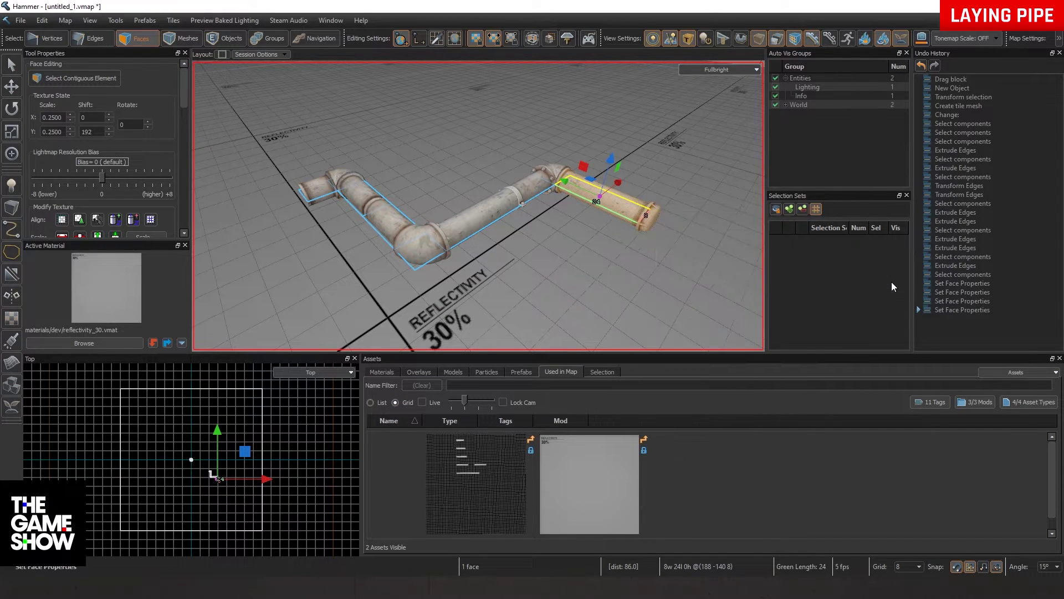
Rotate the whole pipe tile mesh as an object by 90 degrees around the red axis so that it stands upright.
{"action": "right_click_drag", "start_coordinate": [478, 206], "coordinate": [479, 206]}
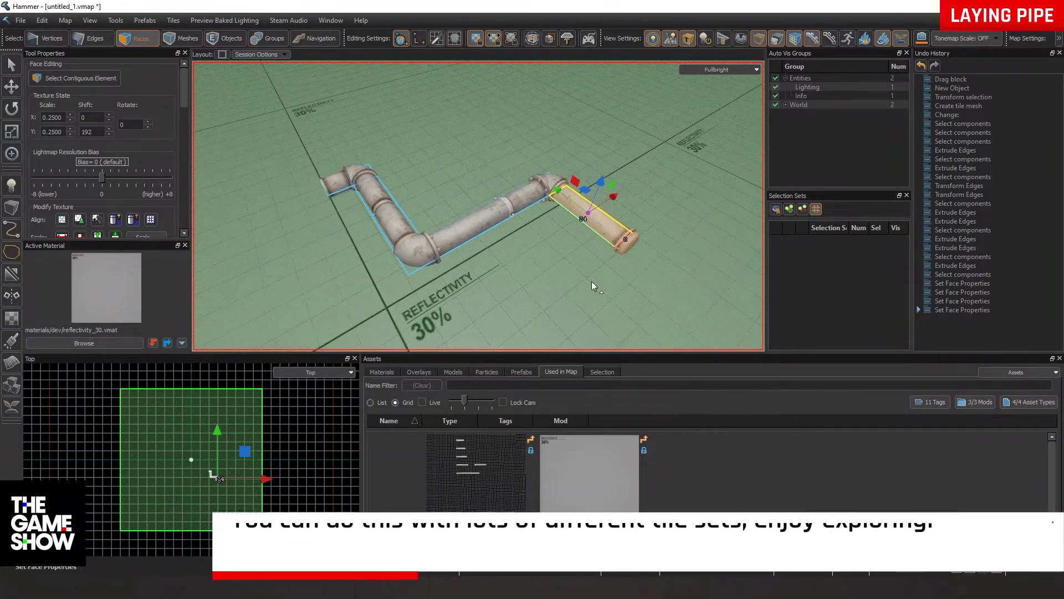
{"action": "left_click", "coordinate": [8, 89]}
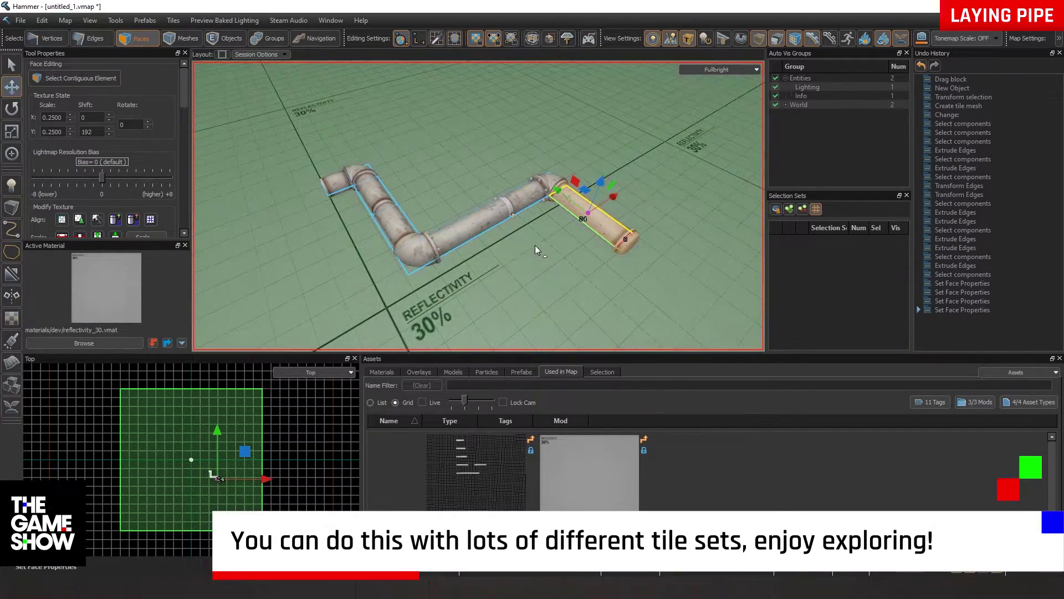
{"action": "left_click", "coordinate": [227, 38]}
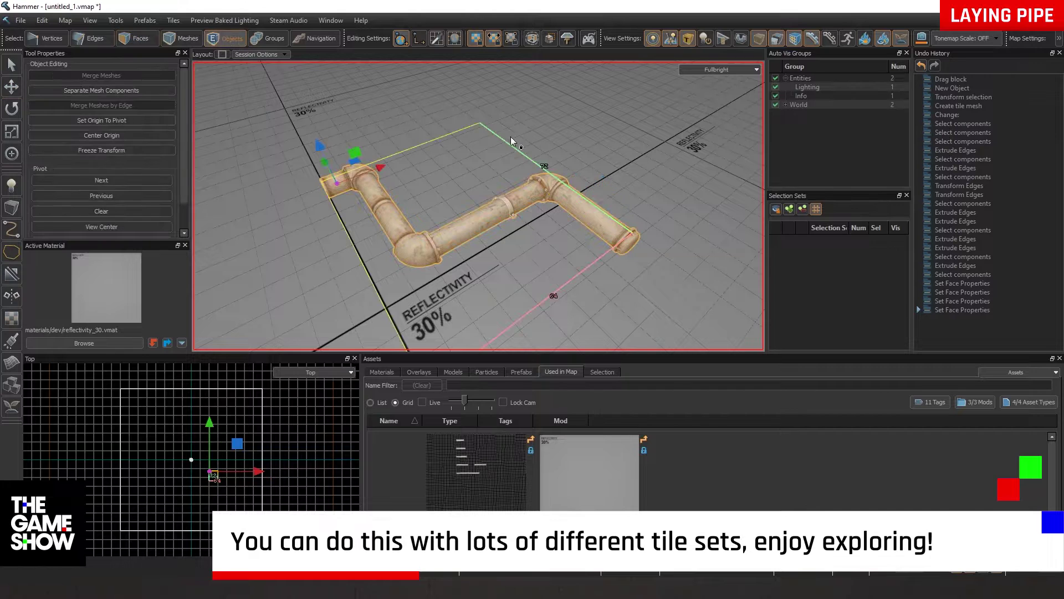
{"action": "key", "text": "e"}
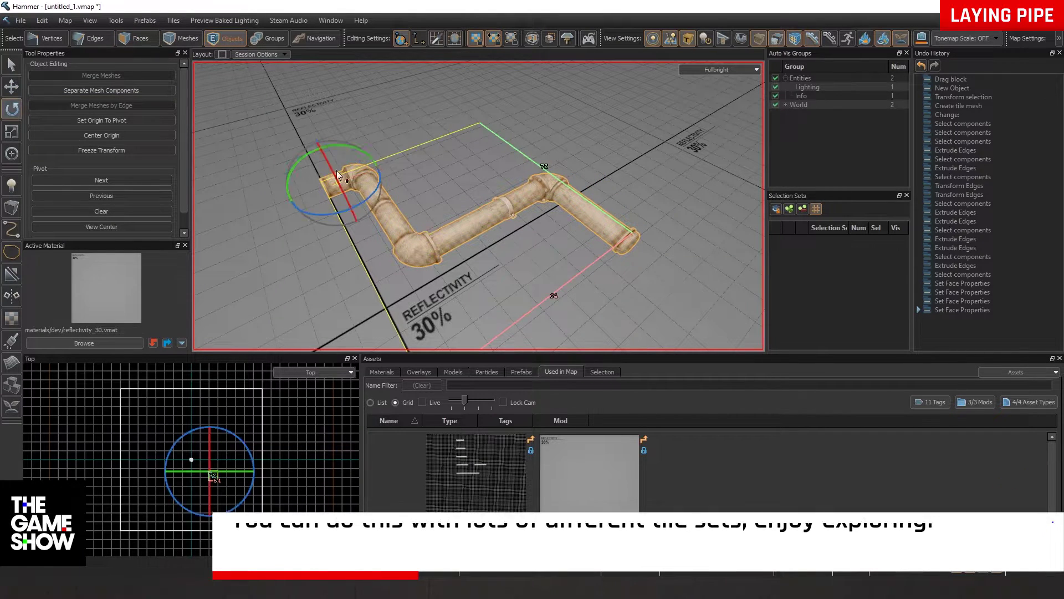
{"action": "left_click_drag", "start_coordinate": [327, 162], "coordinate": [384, 252]}
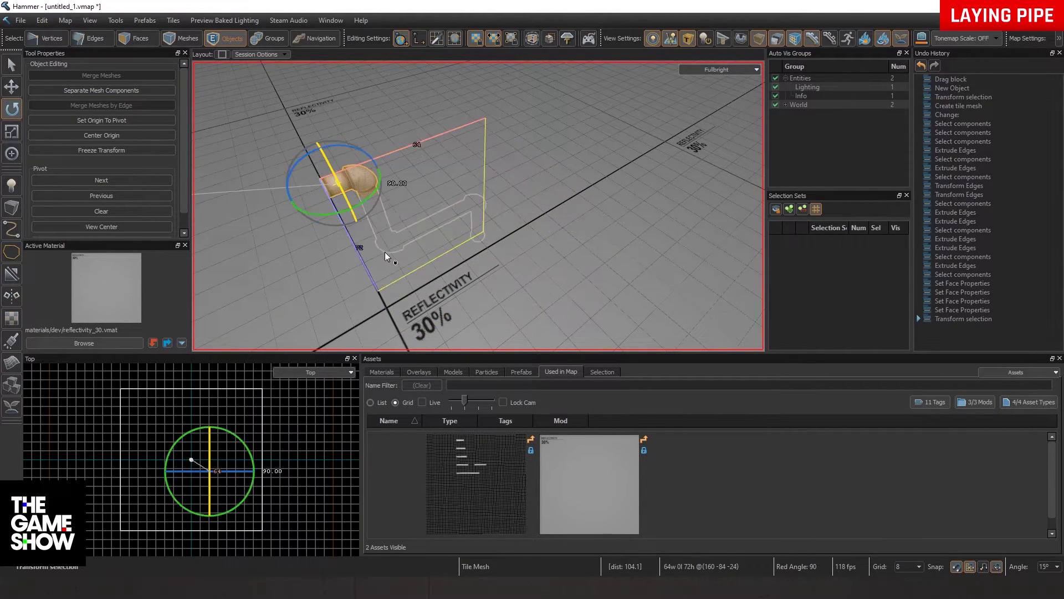
Move the rotated pipe mesh up 48 units, out of the floor, and select the surrounding room mesh.
{"action": "key", "text": "w"}
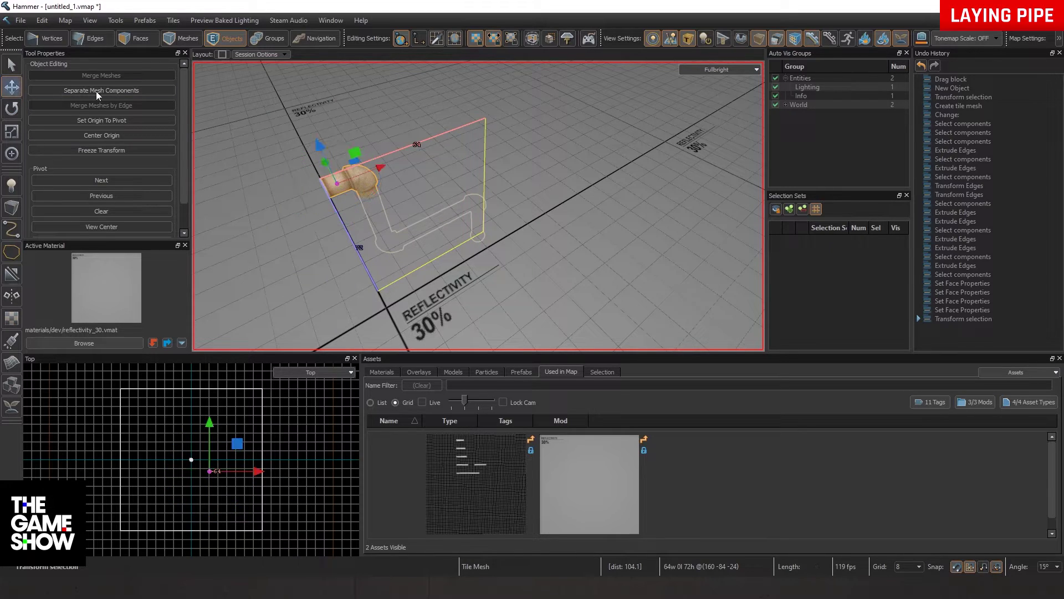
{"action": "left_click_drag", "start_coordinate": [323, 143], "coordinate": [224, 20]}
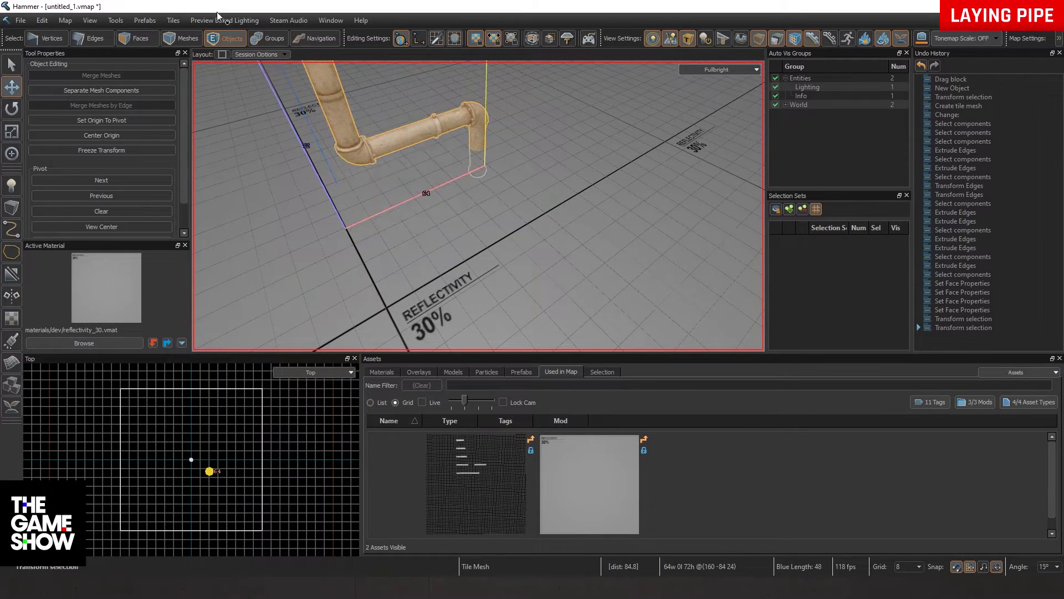
{"action": "mouse_move", "coordinate": [560, 248]}
{"action": "right_mouse_down"}
{"action": "mouse_move", "coordinate": [477, 204]}
{"action": "mouse_move", "coordinate": [560, 249]}
{"action": "right_mouse_up"}
{"action": "left_click_drag", "start_coordinate": [463, 167], "coordinate": [464, 136]}
{"action": "left_click", "coordinate": [669, 244]}
{"action": "right_click_drag", "start_coordinate": [669, 243], "coordinate": [670, 244]}
{"action": "right_click_drag", "start_coordinate": [478, 206], "coordinate": [478, 206]}
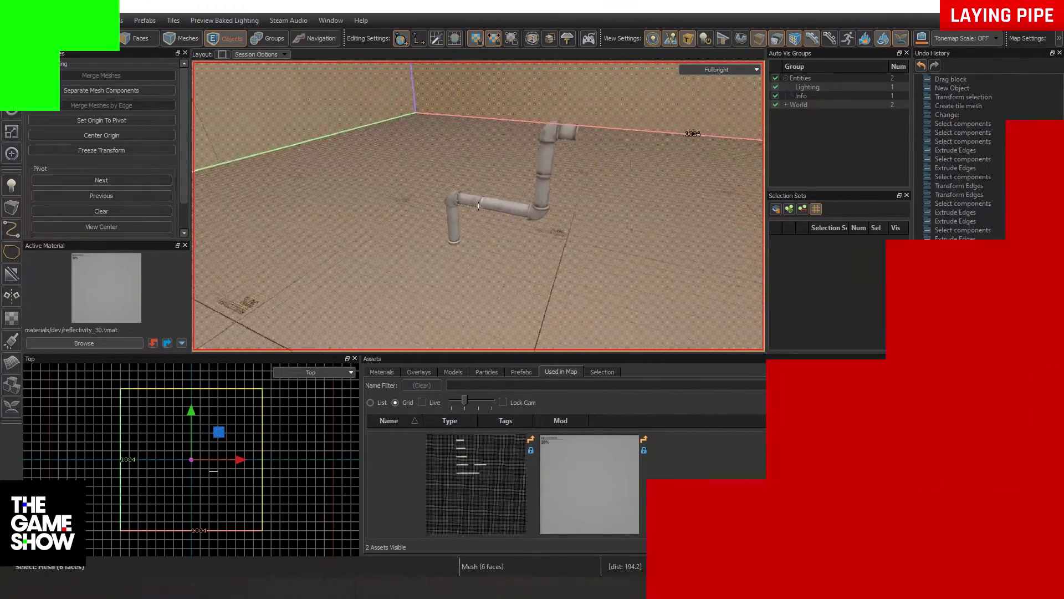